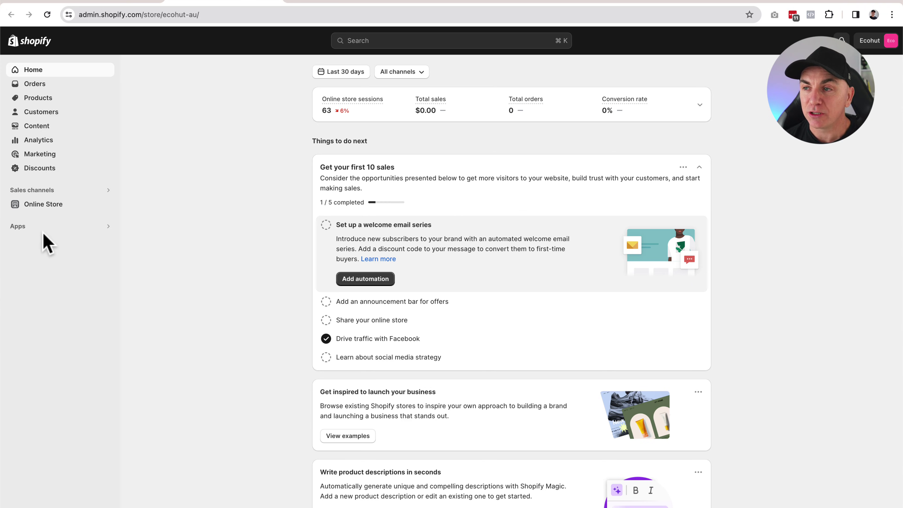
# Step: Go from Apps > All recommended apps to the Shopify App Store and start a 'facebook' search
pyautogui.click(39, 228)
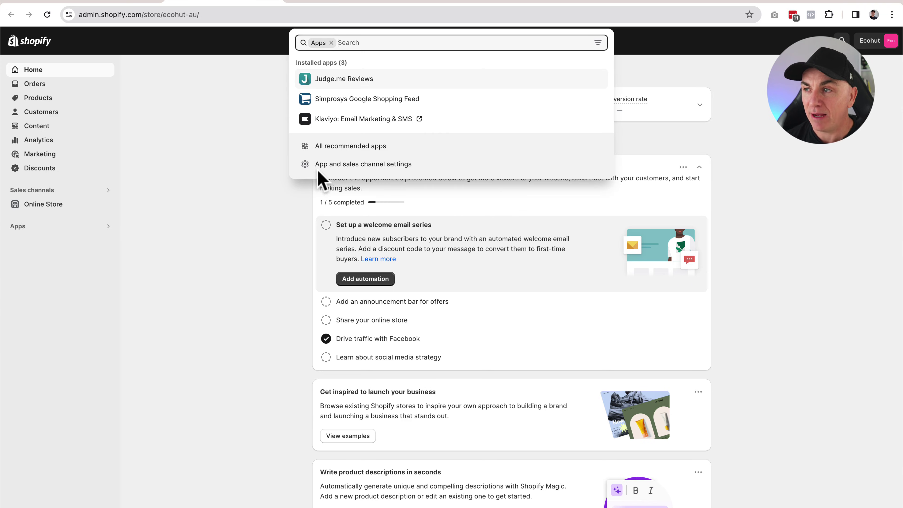
pyautogui.click(359, 146)
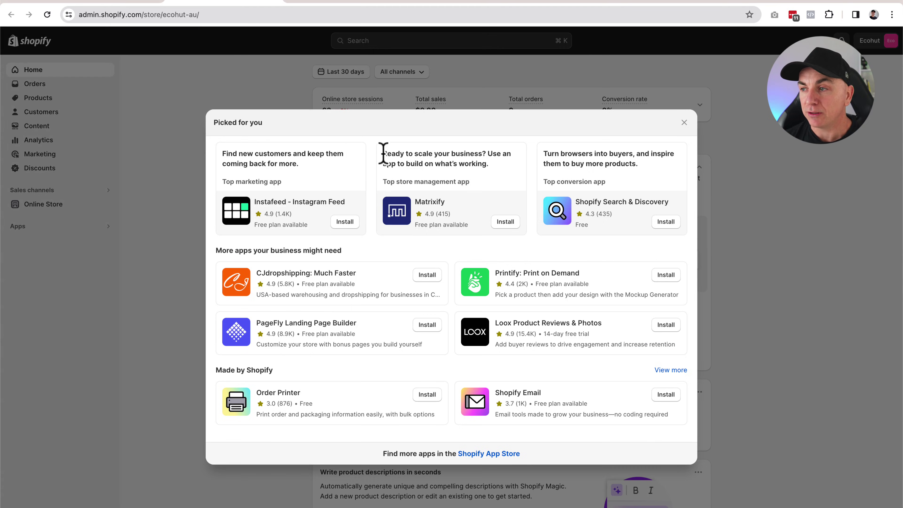
pyautogui.click(498, 454)
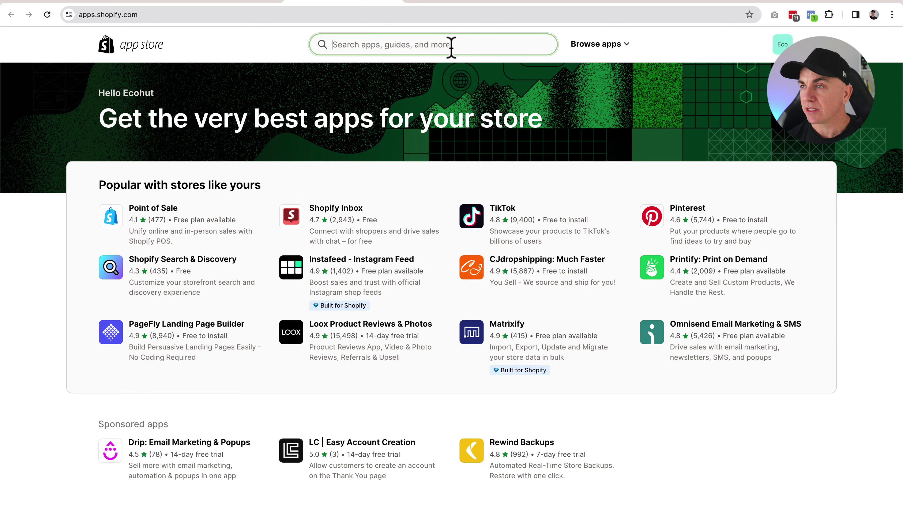
pyautogui.click(450, 45)
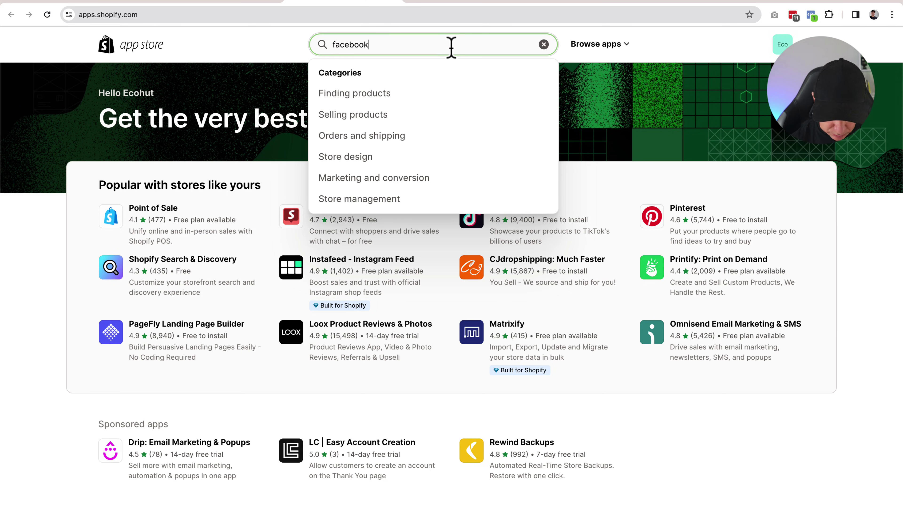
# Step: Run the 'facebook' search and open the Facebook & Instagram app by Meta
pyautogui.click(436, 73)
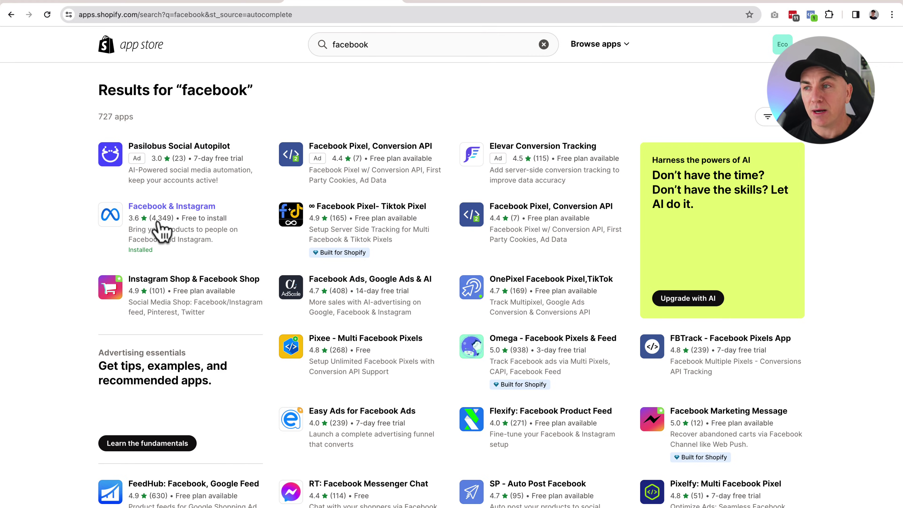
pyautogui.click(167, 213)
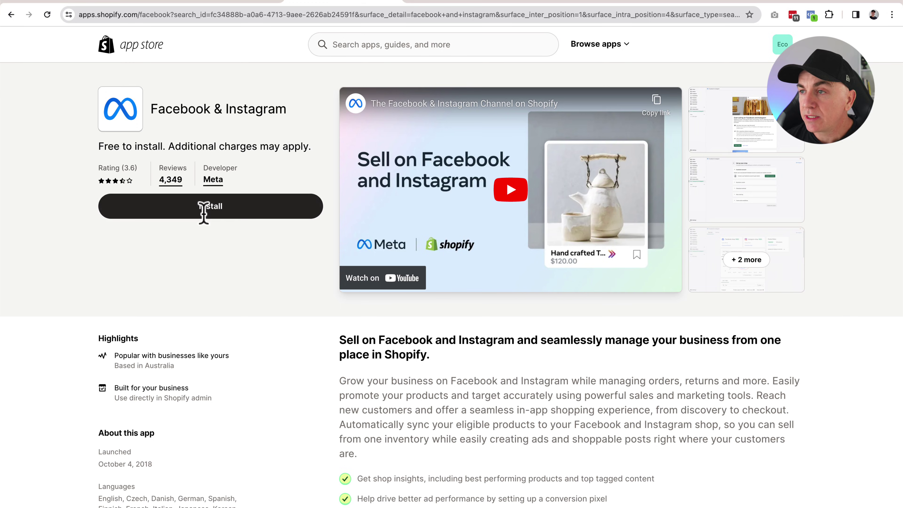
# Step: Install Facebook & Instagram, add it as a sales channel, and start the shop setup
pyautogui.click(208, 210)
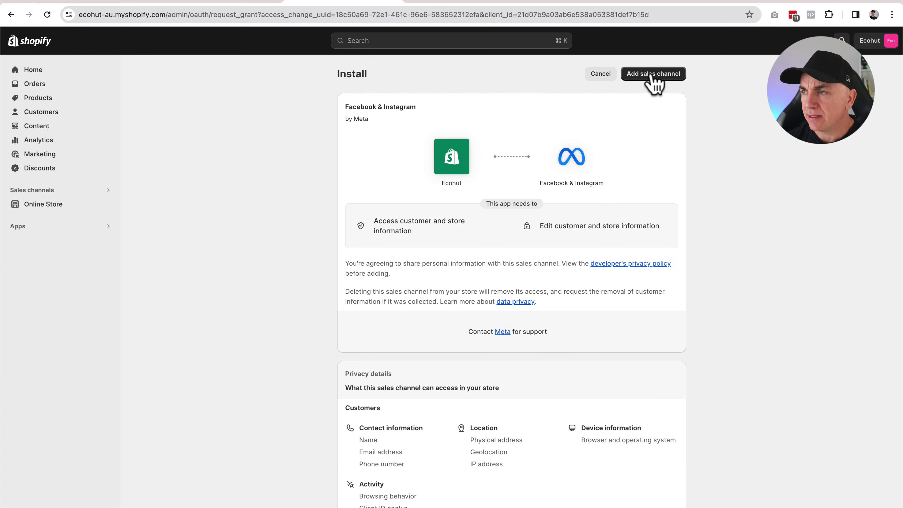
pyautogui.click(653, 77)
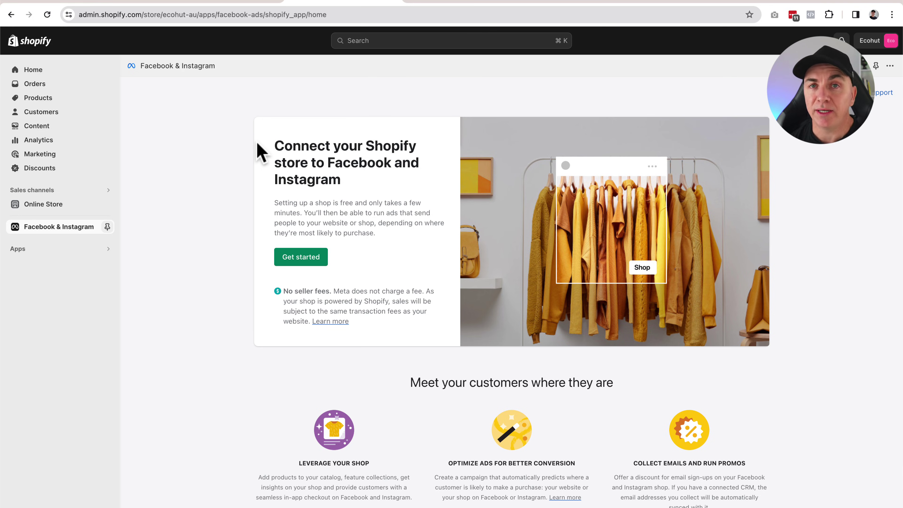
pyautogui.click(300, 257)
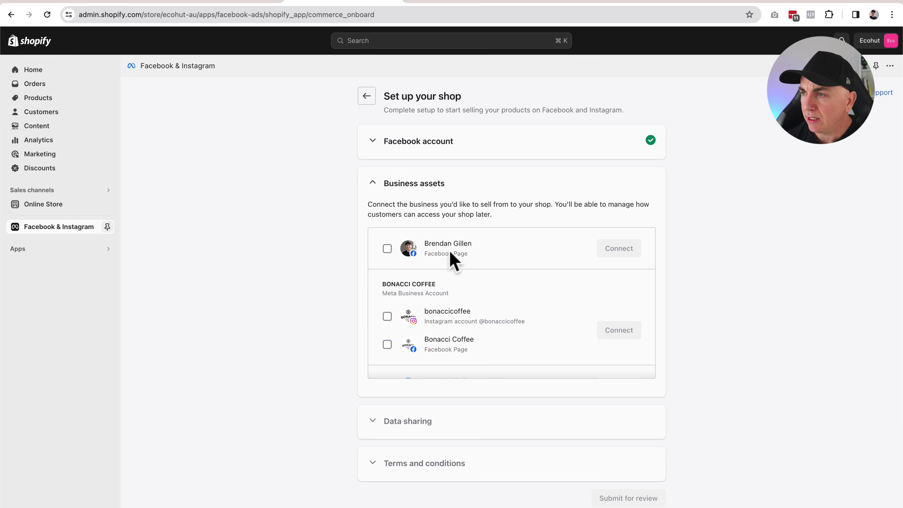
# Step: Connect the Ecohut Australia Facebook Page under Business assets
pyautogui.scroll(-5, 391, 289)
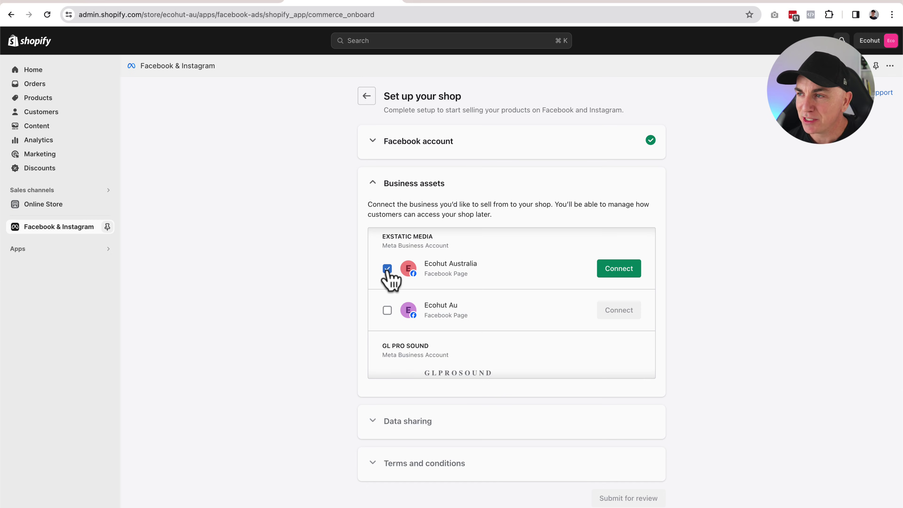
pyautogui.click(626, 271)
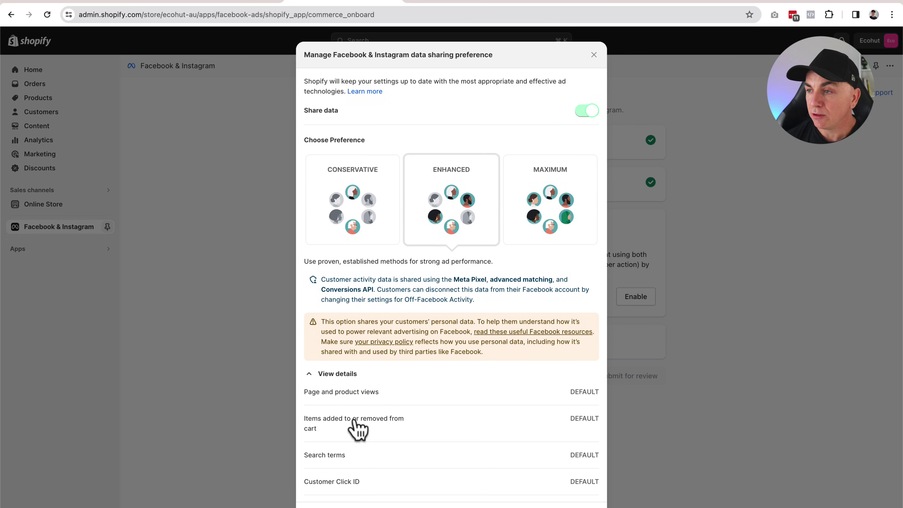
# Step: Compare the Conservative, Enhanced and Maximum data sharing levels and select Maximum
pyautogui.click(349, 208)
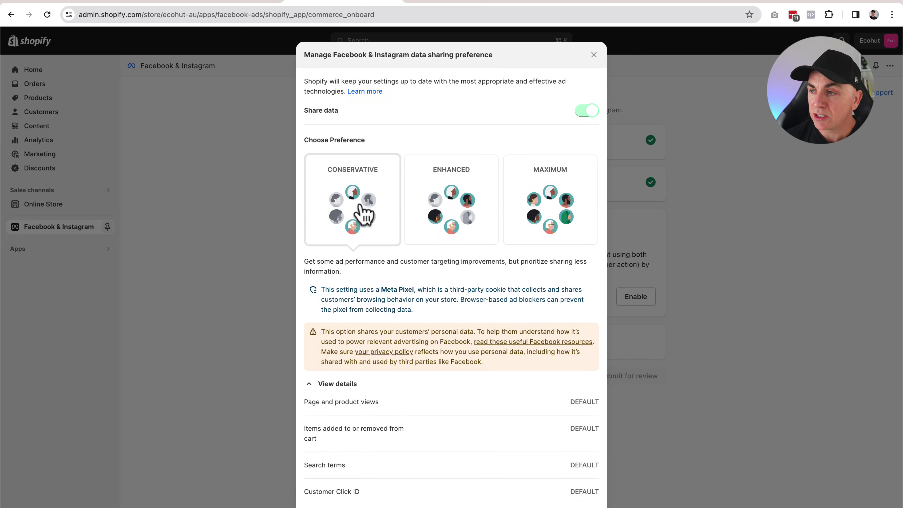
pyautogui.scroll(-2, 410, 400)
pyautogui.scroll(-3, 351, 374)
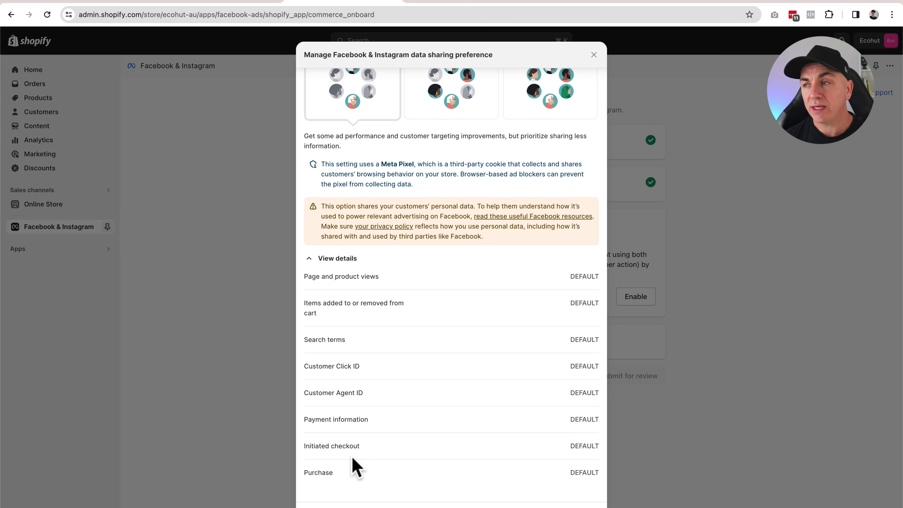
pyautogui.scroll(4, 354, 466)
pyautogui.click(451, 194)
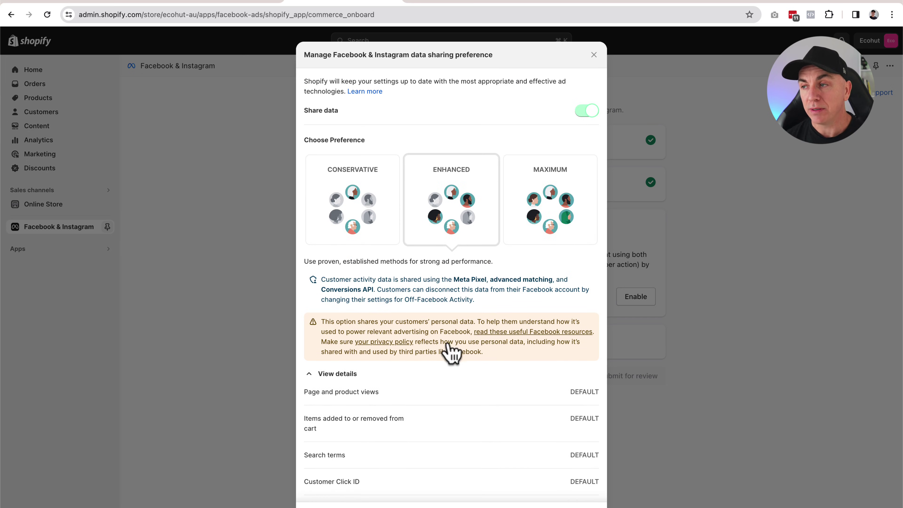
pyautogui.scroll(-4, 450, 347)
pyautogui.moveTo(306, 475); pyautogui.dragTo(393, 475)
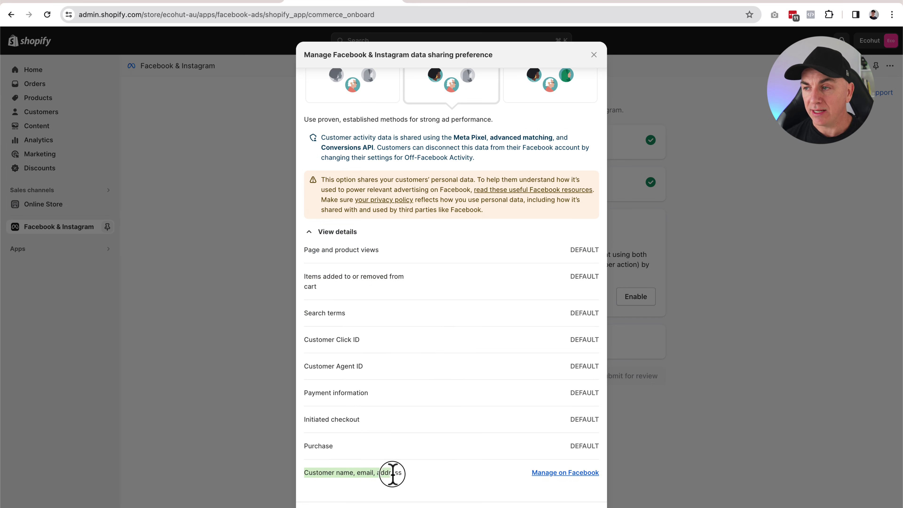
pyautogui.scroll(4, 491, 284)
pyautogui.click(541, 217)
pyautogui.scroll(-4, 445, 341)
pyautogui.moveTo(308, 463); pyautogui.dragTo(396, 469)
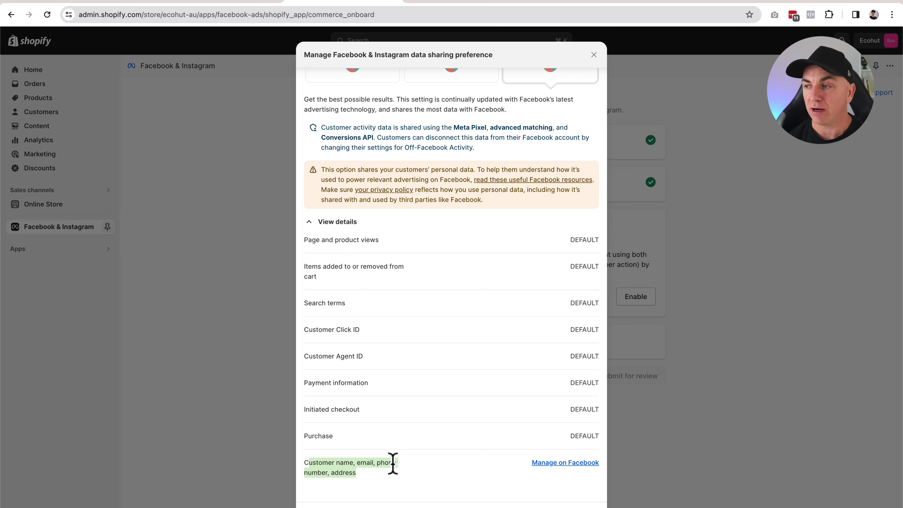
pyautogui.scroll(5, 450, 349)
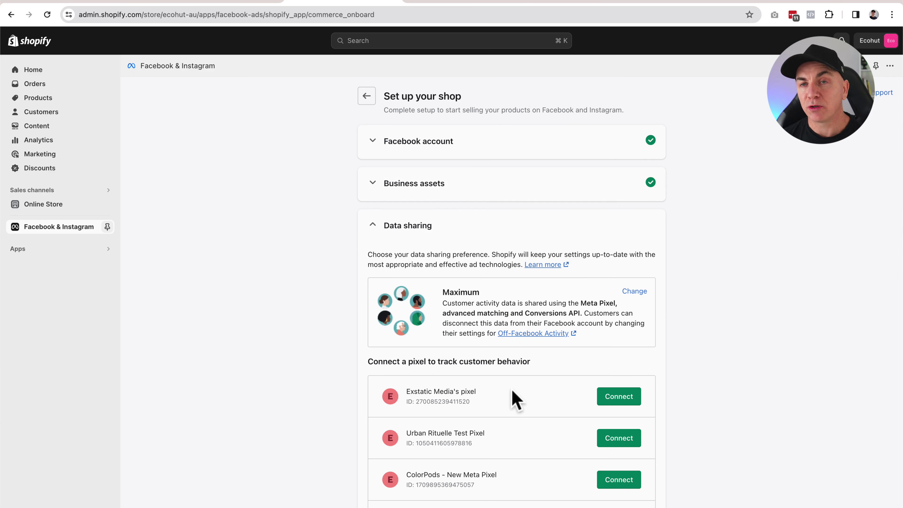
pyautogui.scroll(-5, 521, 401)
pyautogui.scroll(5, 520, 401)
pyautogui.scroll(-5, 523, 409)
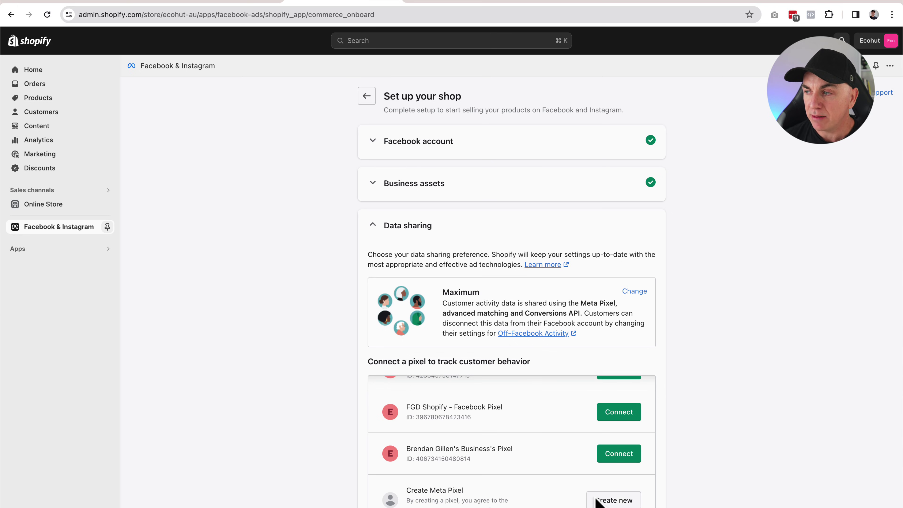
pyautogui.click(624, 502)
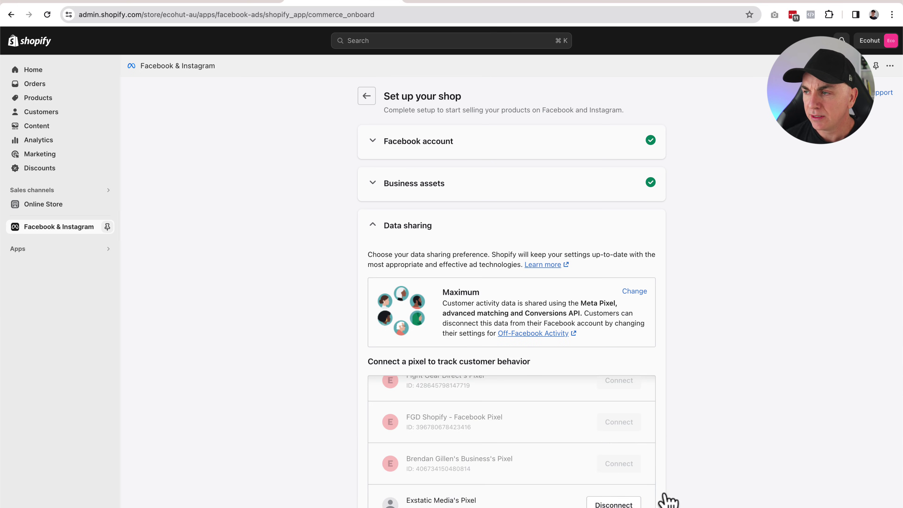
# Step: Confirm the new pixel and data sharing, and accept Meta's terms and conditions
pyautogui.scroll(-4, 668, 499)
pyautogui.moveTo(407, 377); pyautogui.dragTo(483, 375)
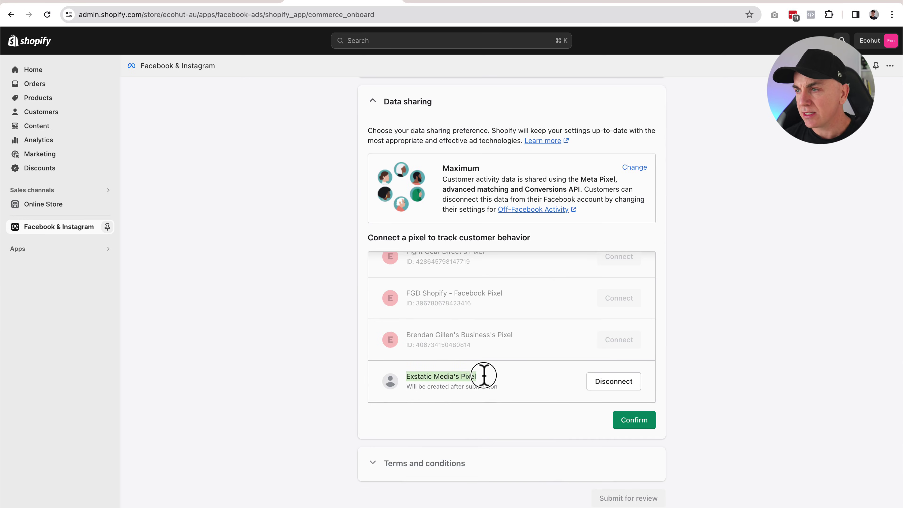
pyautogui.click(633, 420)
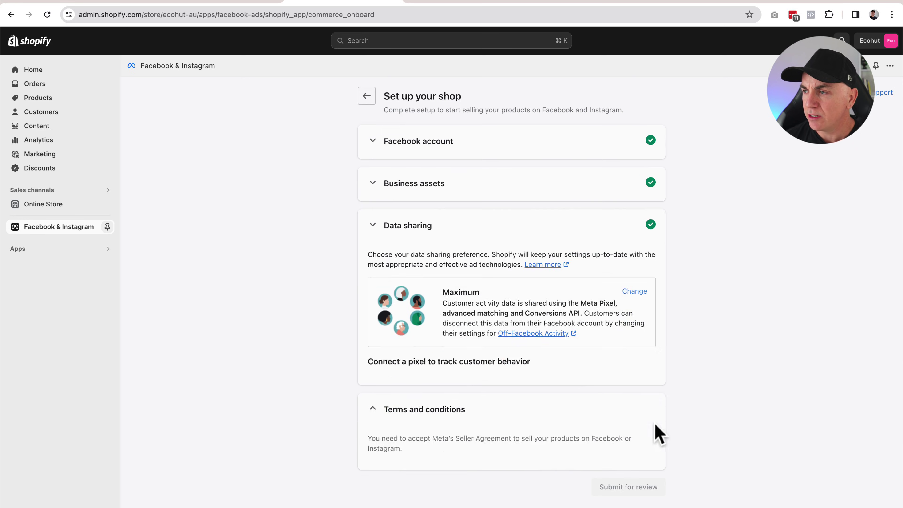
pyautogui.click(373, 344)
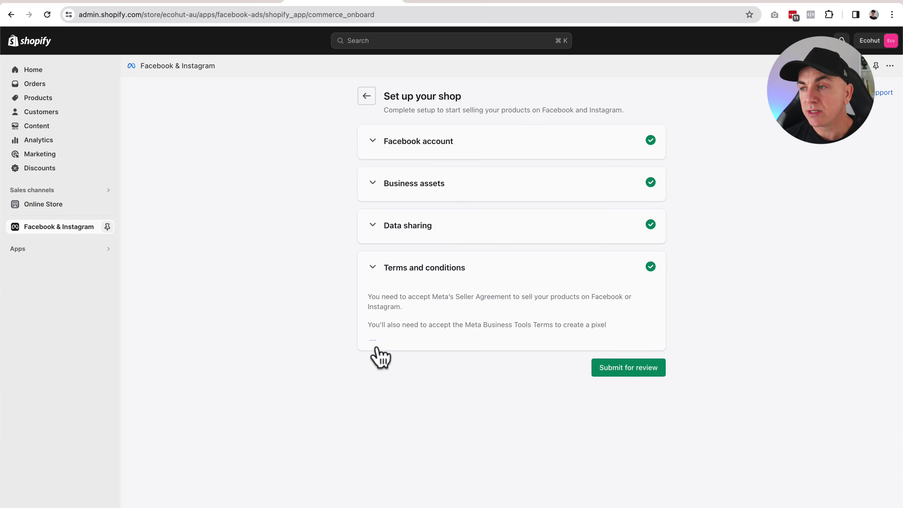
# Step: Submit the Facebook & Instagram shop setup for review and await the approval dialog
pyautogui.click(658, 308)
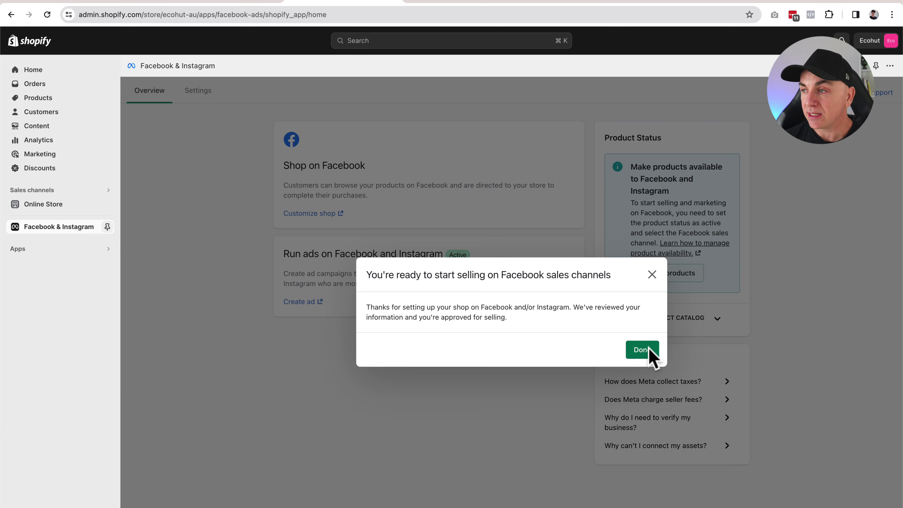
# Step: Close the approval message, note the prompt to make products available, and go to Products
pyautogui.click(643, 350)
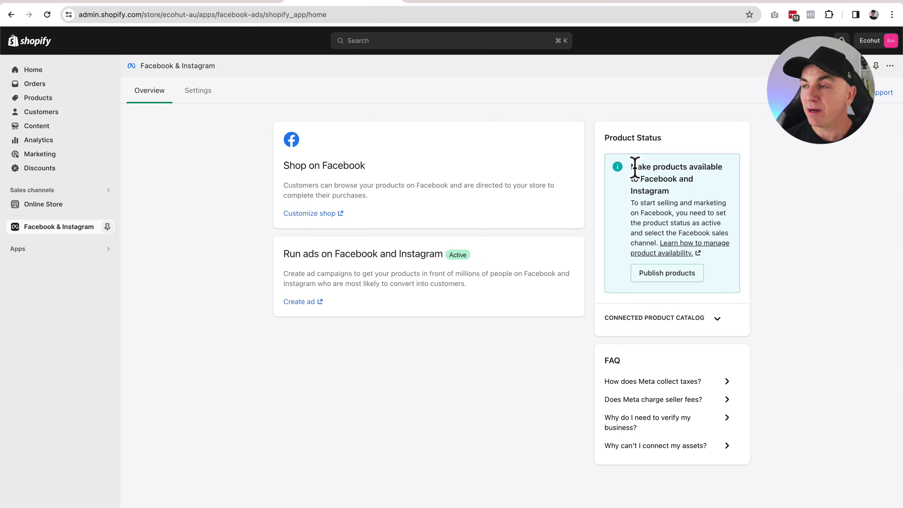
pyautogui.moveTo(635, 168); pyautogui.dragTo(722, 235)
pyautogui.click(722, 234)
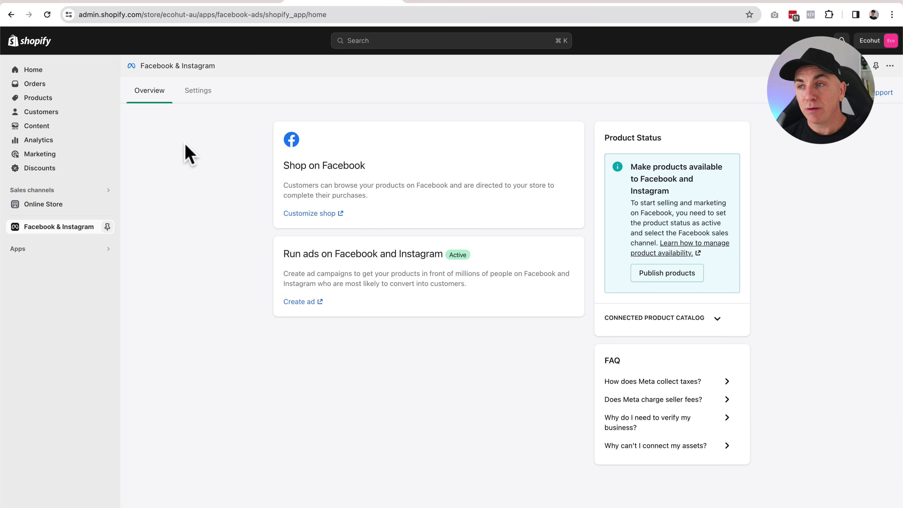
pyautogui.click(38, 100)
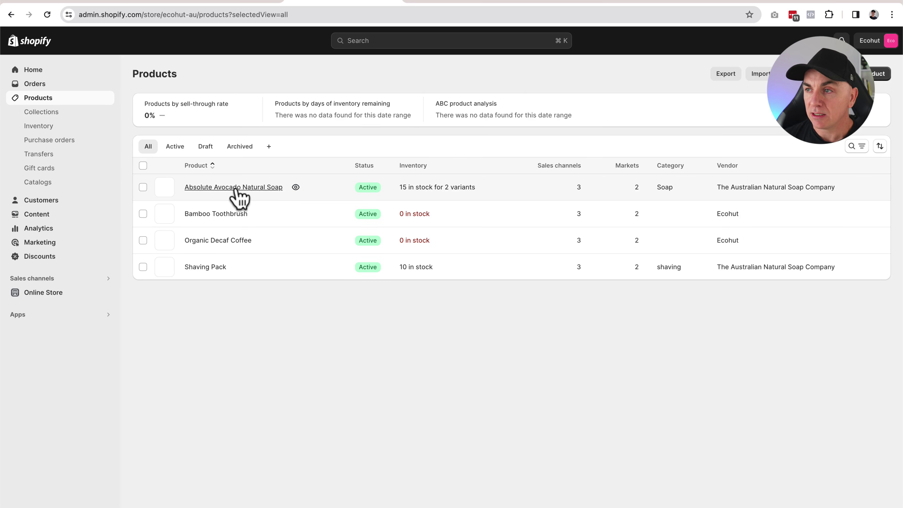
# Step: Confirm Absolute Avocado Natural Soap lists all three sales channels, including Facebook & Instagram, then cancel
pyautogui.click(236, 187)
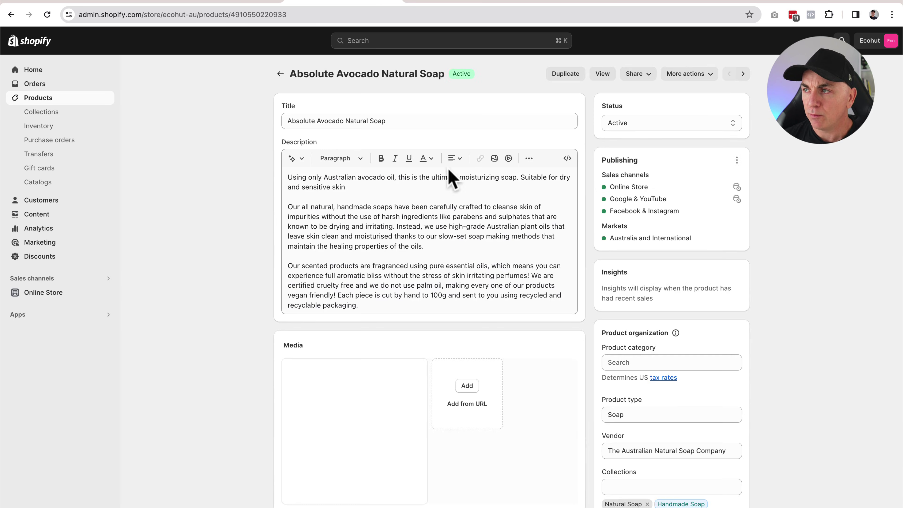
pyautogui.moveTo(606, 161); pyautogui.dragTo(650, 174)
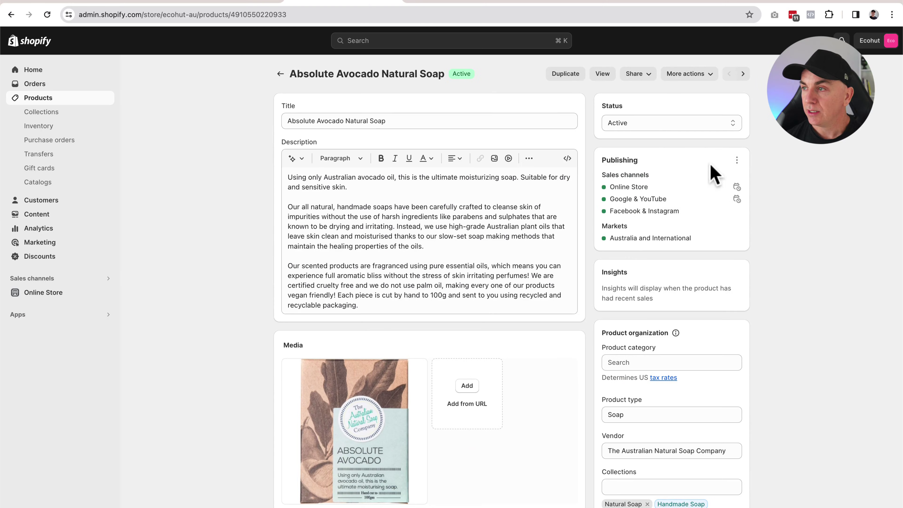
pyautogui.click(737, 159)
pyautogui.click(699, 182)
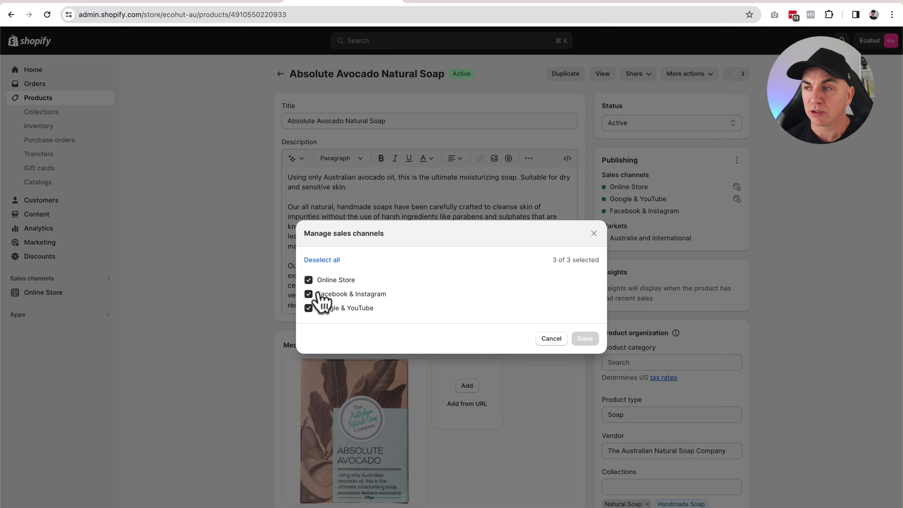
pyautogui.click(551, 347)
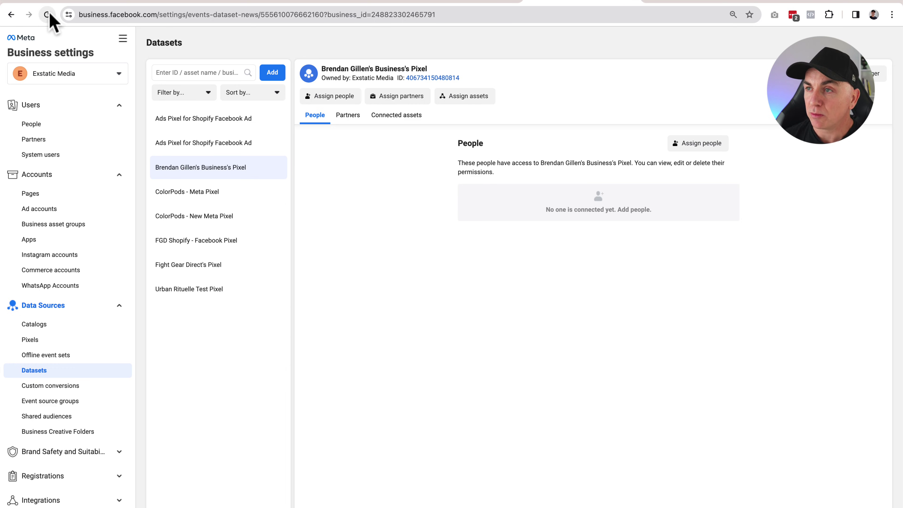
# Step: View the second Exstatic Media's pixel under Data Sources > Pixels, then return to Shopify
pyautogui.click(85, 104)
pyautogui.click(38, 295)
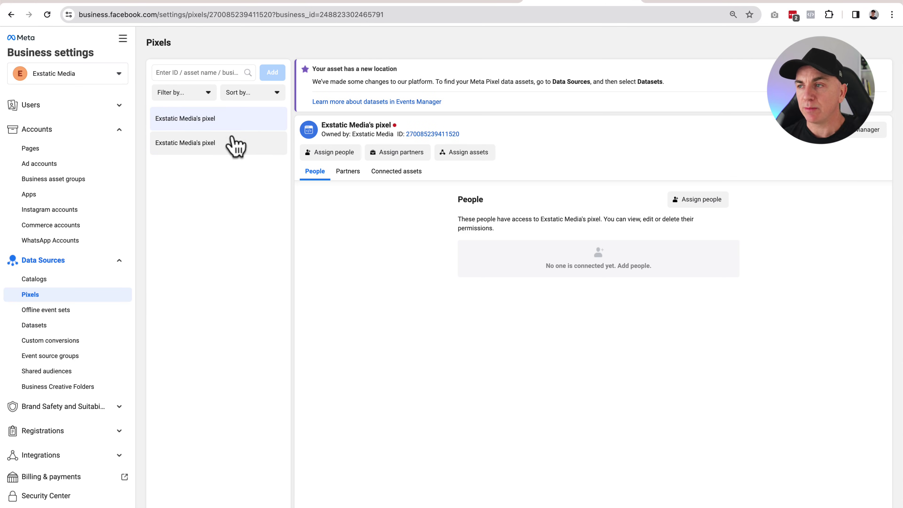
pyautogui.click(227, 144)
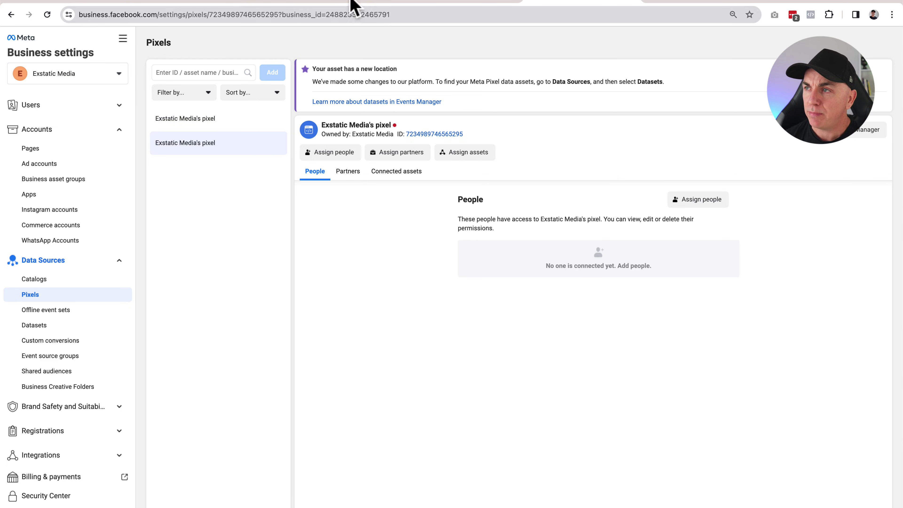
pyautogui.click(340, 2)
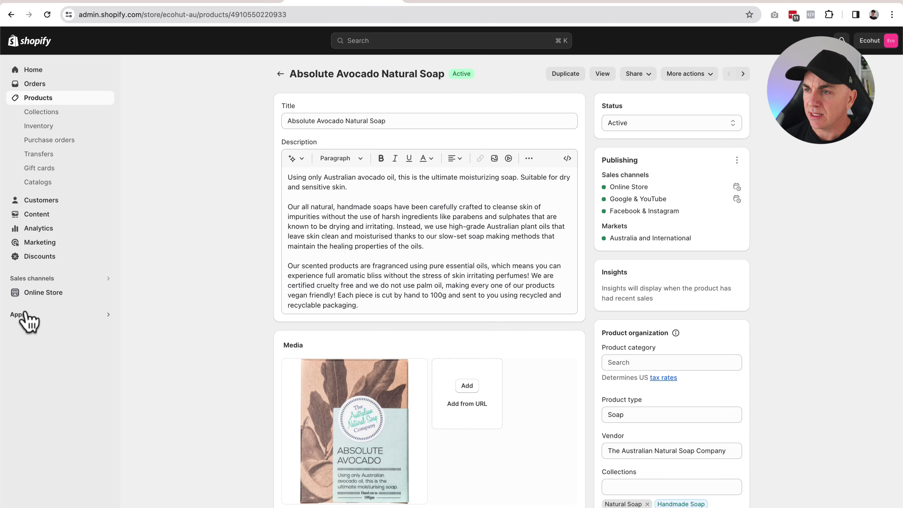
# Step: Open the Facebook & Instagram sales channel's settings in Shopify admin
pyautogui.click(37, 279)
pyautogui.click(337, 82)
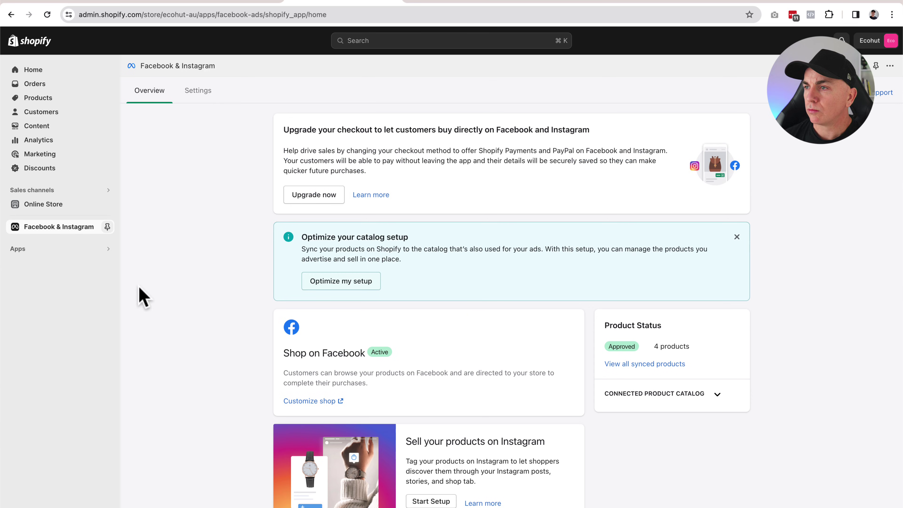
pyautogui.click(201, 96)
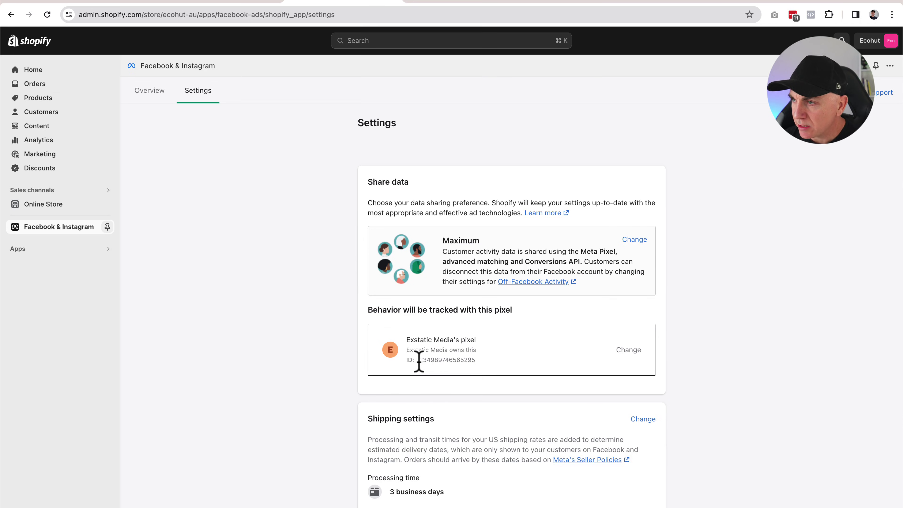
# Step: Select the tracked pixel's ID for comparison, then return to Meta's pixels page
pyautogui.moveTo(419, 360); pyautogui.dragTo(468, 361)
pyautogui.click(463, 372)
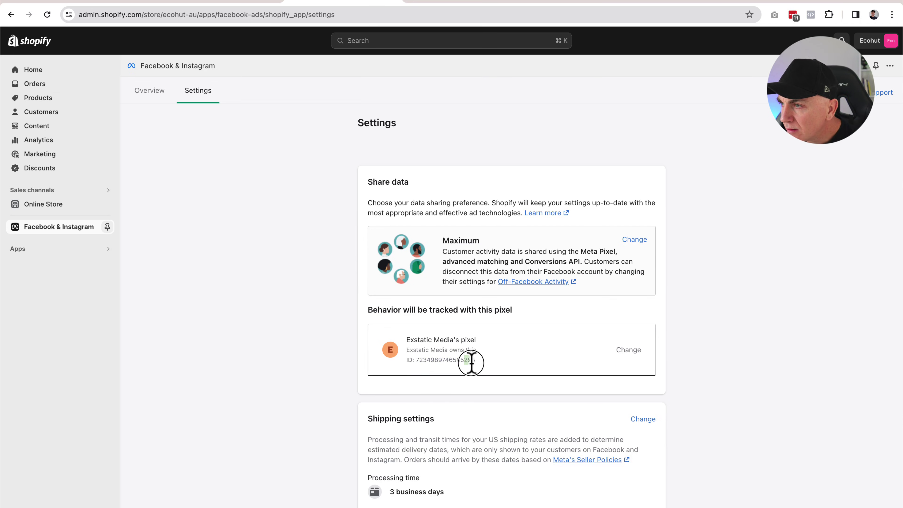
pyautogui.click(483, 371)
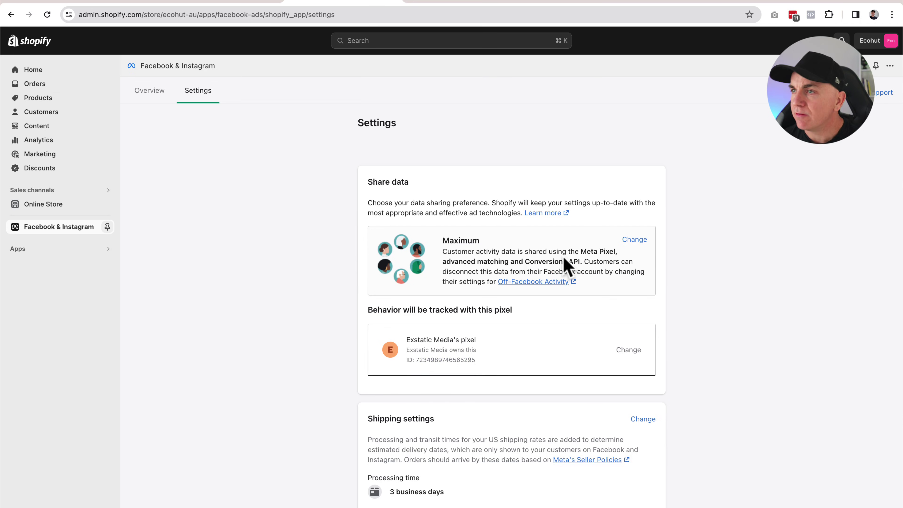
pyautogui.click(461, 3)
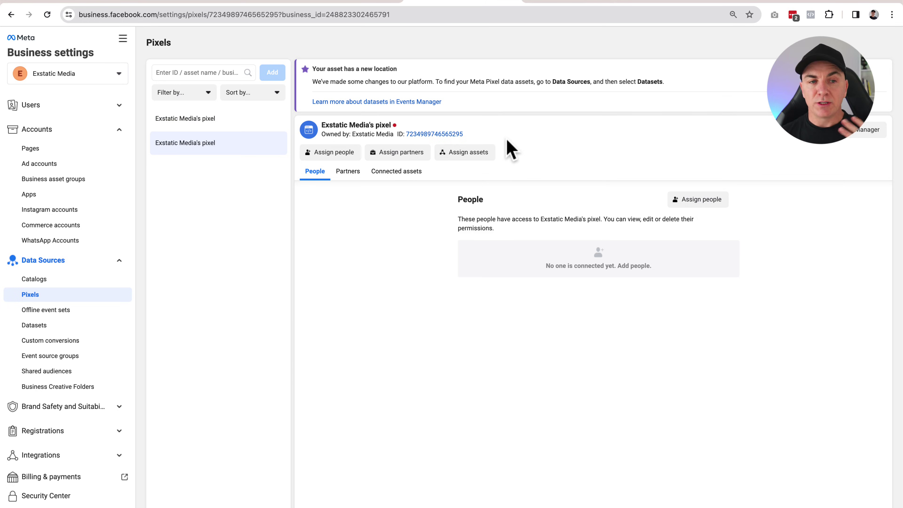
# Step: View Exstatic Media's pixel in Events Manager limited to Today, confirming no activity received
pyautogui.click(863, 136)
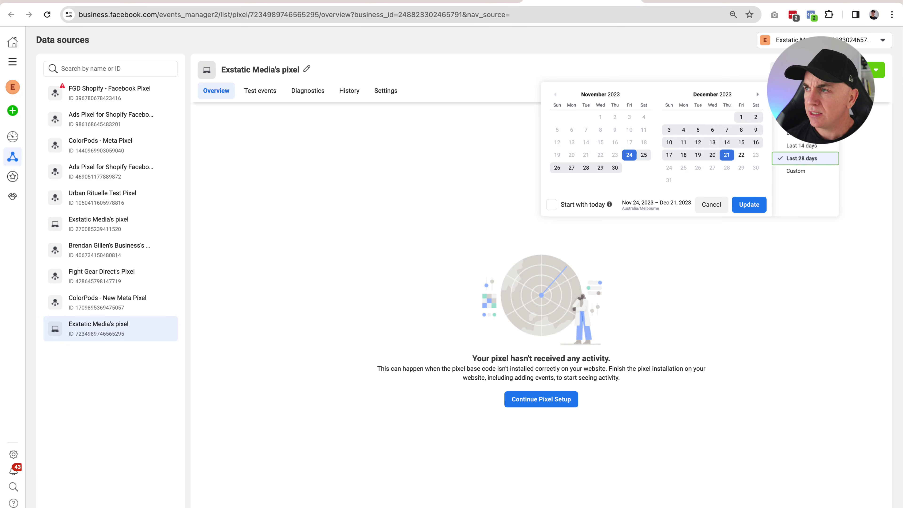
pyautogui.click(797, 108)
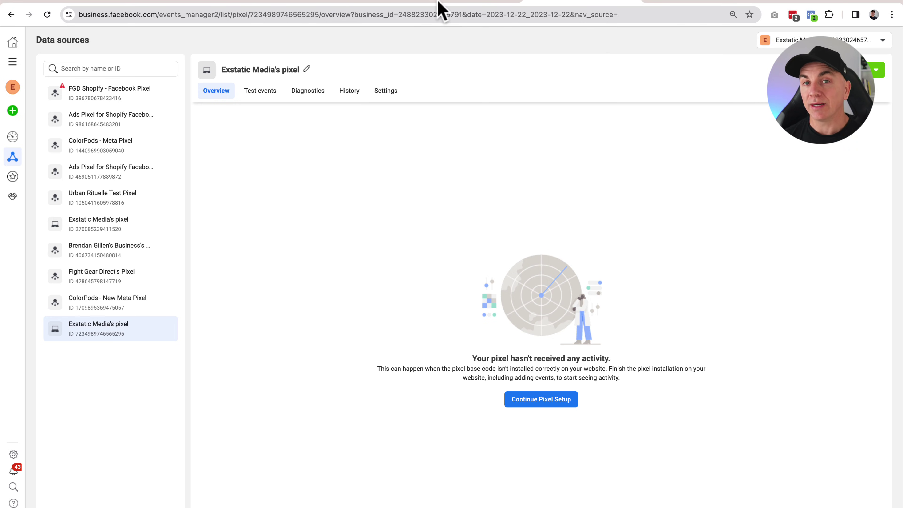
pyautogui.click(652, 4)
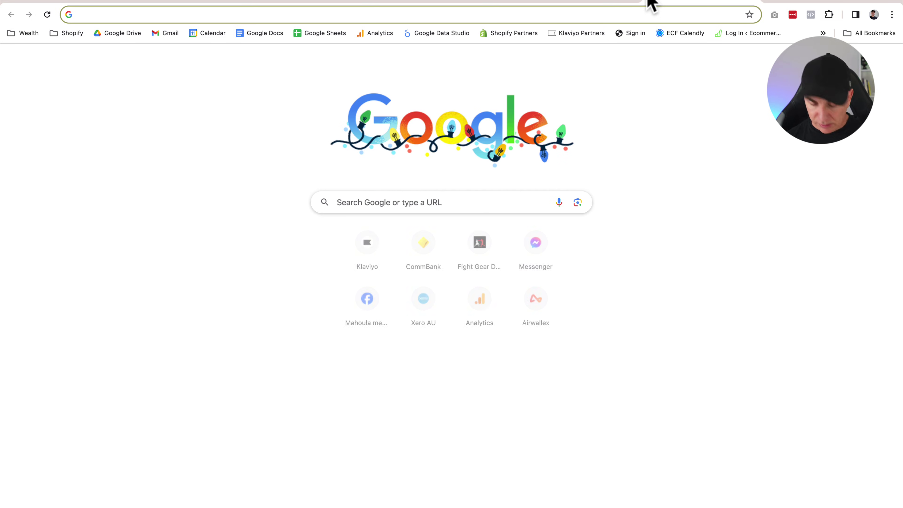
# Step: Load ecohut.com.au and dismiss the discount signup popup
pyautogui.write('ecohut.com.au')
pyautogui.press('Return')
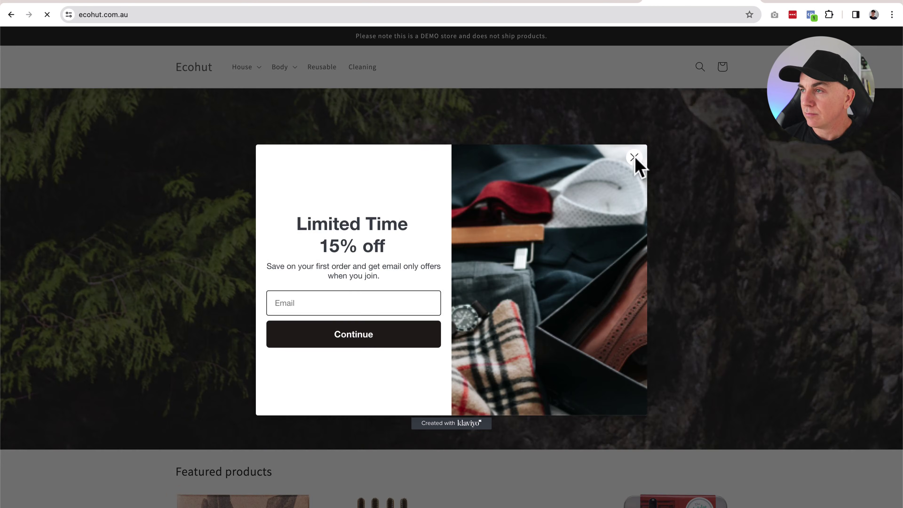
pyautogui.click(634, 157)
pyautogui.moveTo(313, 337); pyautogui.dragTo(690, 341)
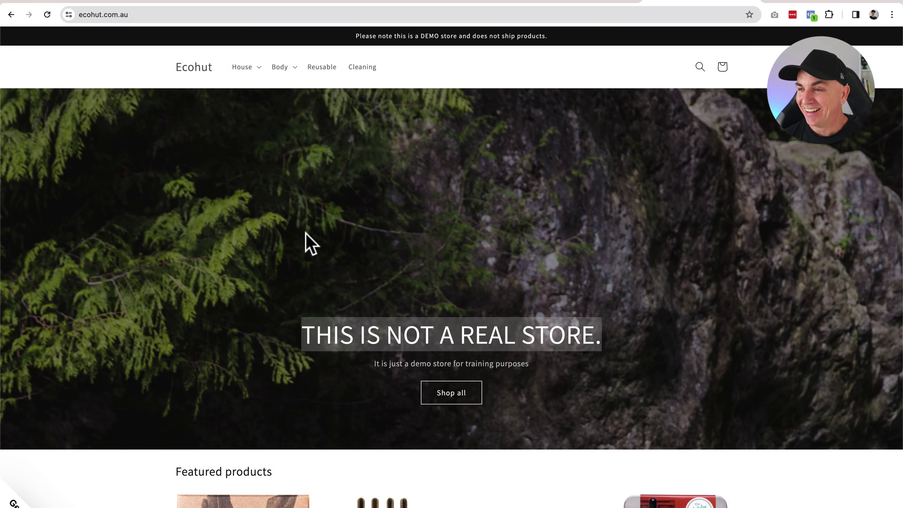
pyautogui.scroll(-3, 306, 233)
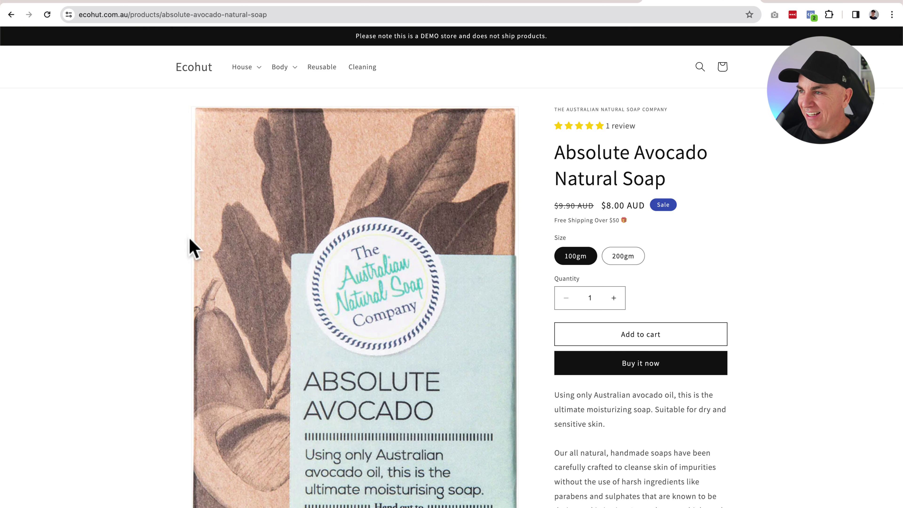
# Step: Add one $8.00 Absolute Avocado Natural Soap to the cart and reach checkout
pyautogui.click(777, 217)
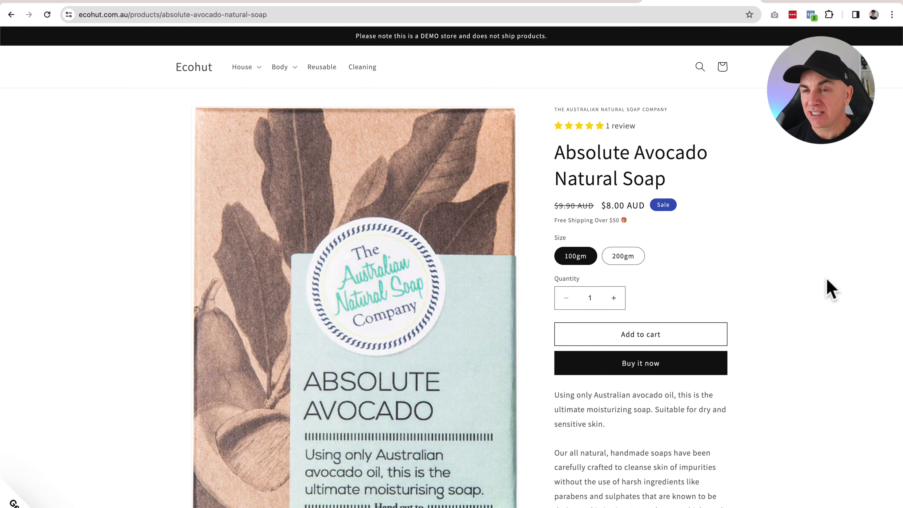
pyautogui.scroll(-2, 824, 289)
pyautogui.click(647, 258)
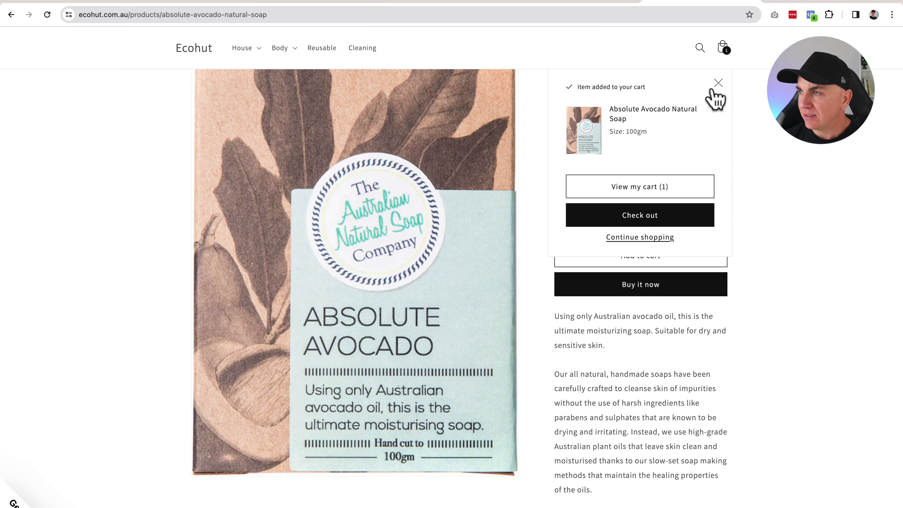
pyautogui.click(658, 187)
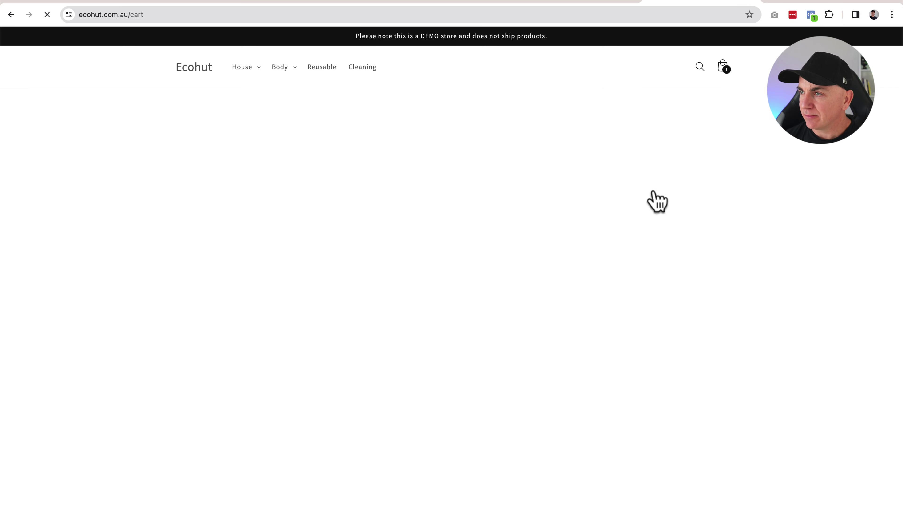
pyautogui.click(649, 400)
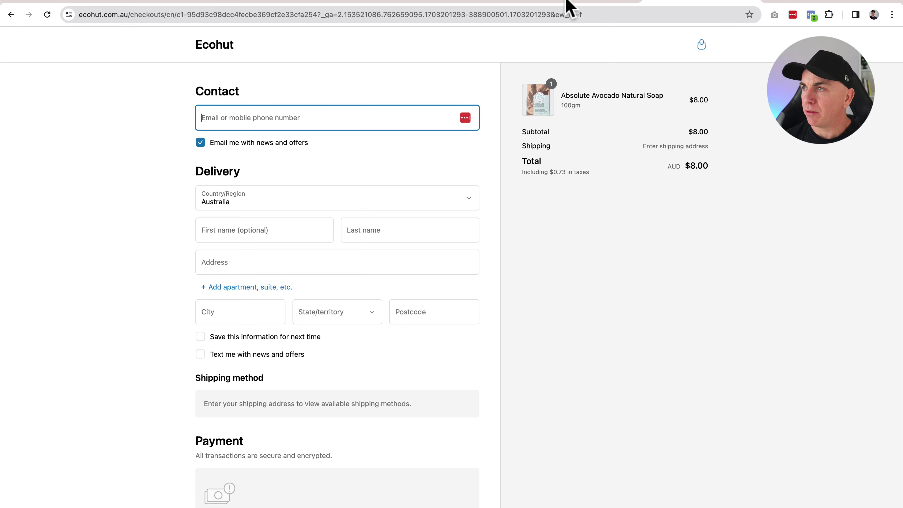
pyautogui.click(568, 2)
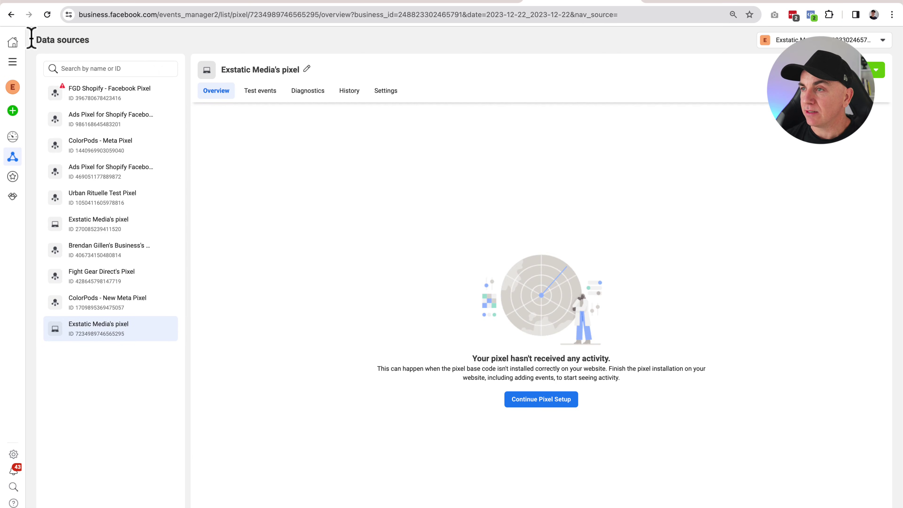
# Step: Reload the pixel overview, still showing no activity, and go to its Test events page
pyautogui.click(47, 15)
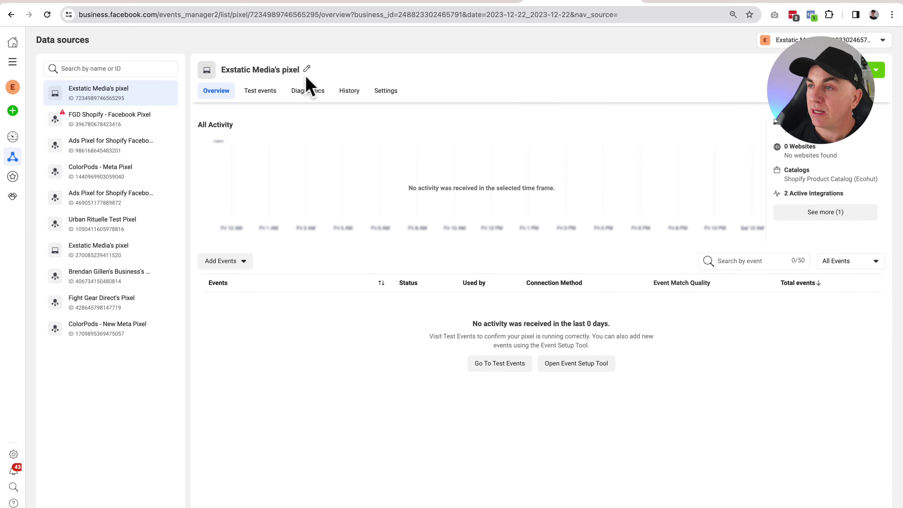
pyautogui.click(263, 92)
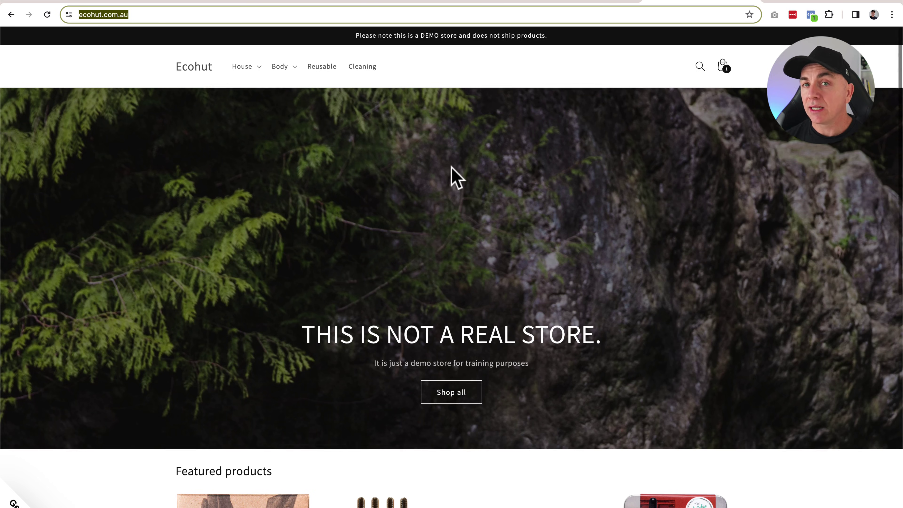
# Step: Add another Absolute Avocado Natural Soap to the cart and check Test events for arrivals
pyautogui.scroll(-4, 453, 176)
pyautogui.click(264, 384)
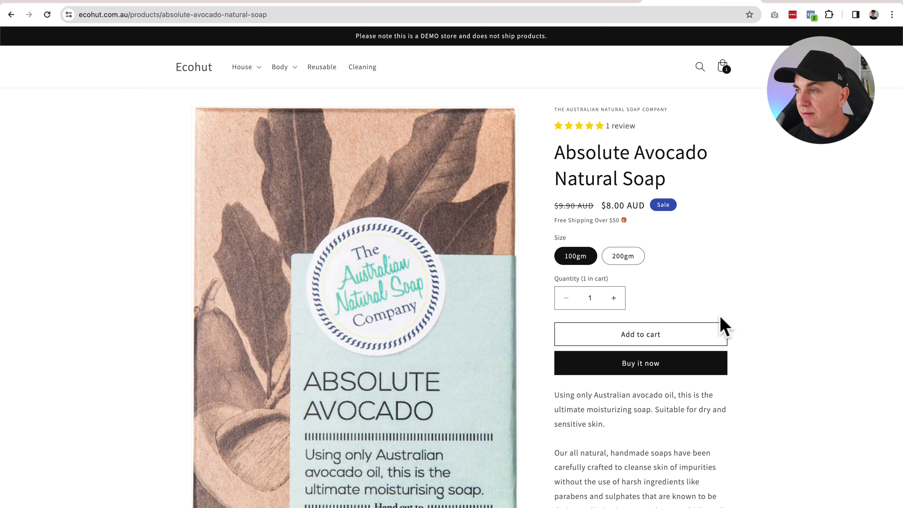
pyautogui.click(675, 342)
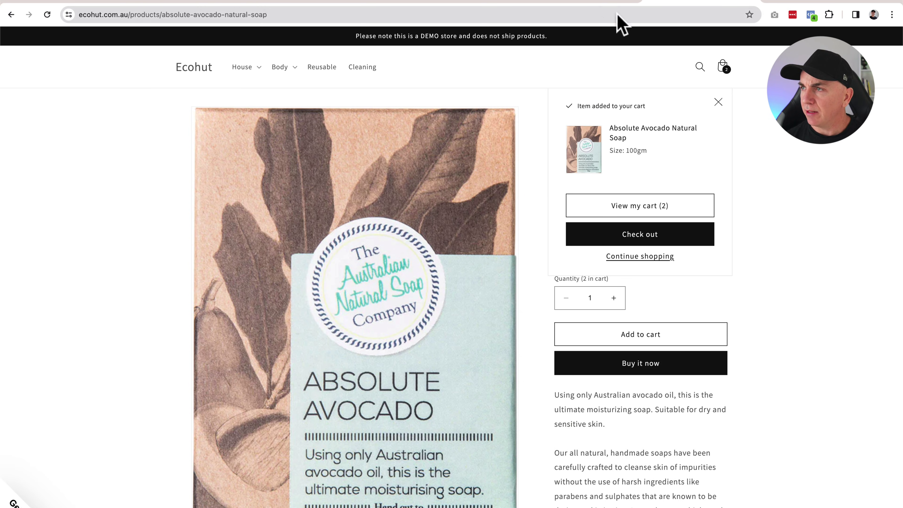
pyautogui.click(590, 1)
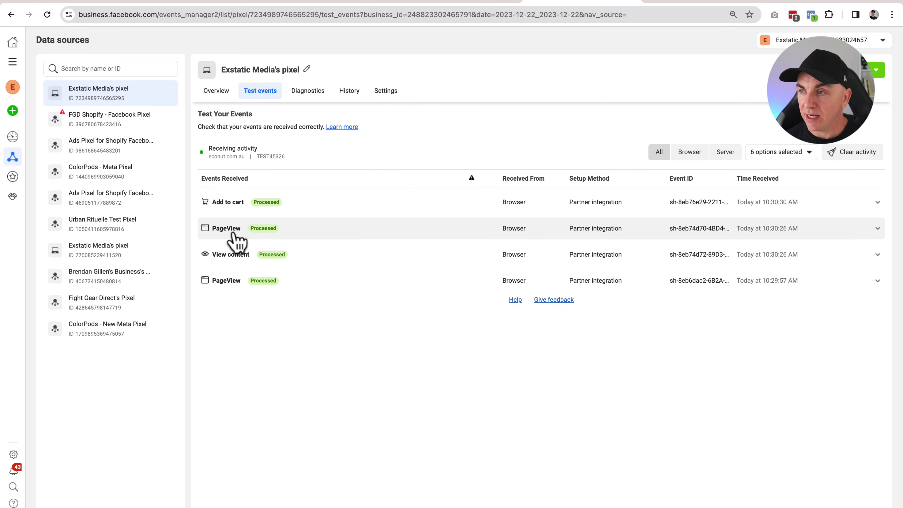
# Step: Check out with two soaps and confirm PageView, View content, Add to cart, Initiate checkout events processed
pyautogui.click(705, 5)
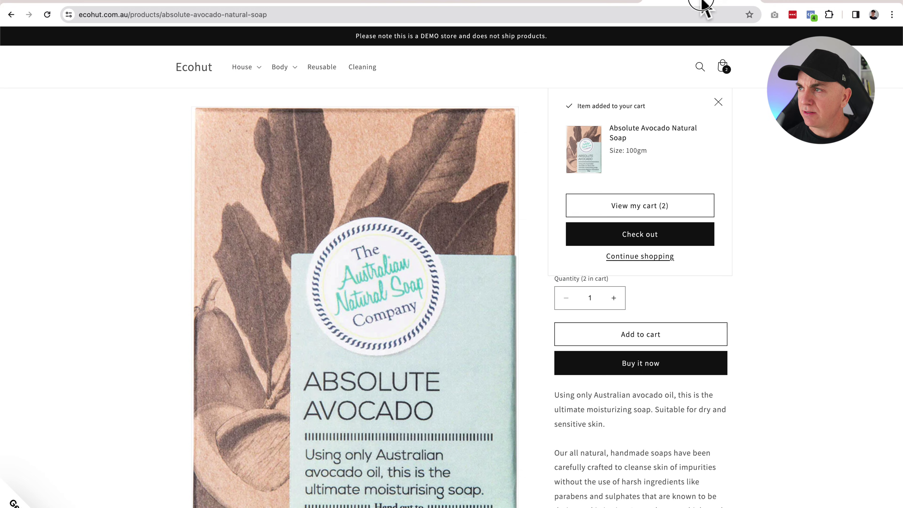
pyautogui.click(682, 241)
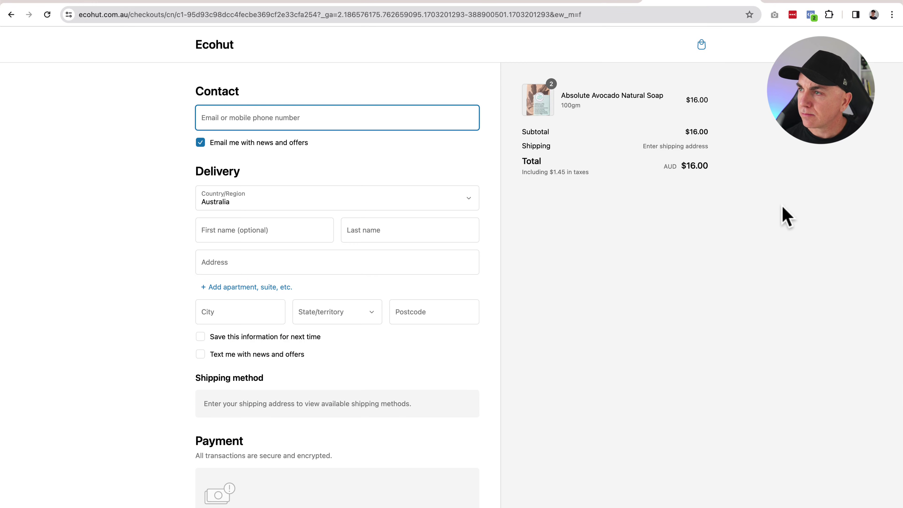
pyautogui.click(591, 2)
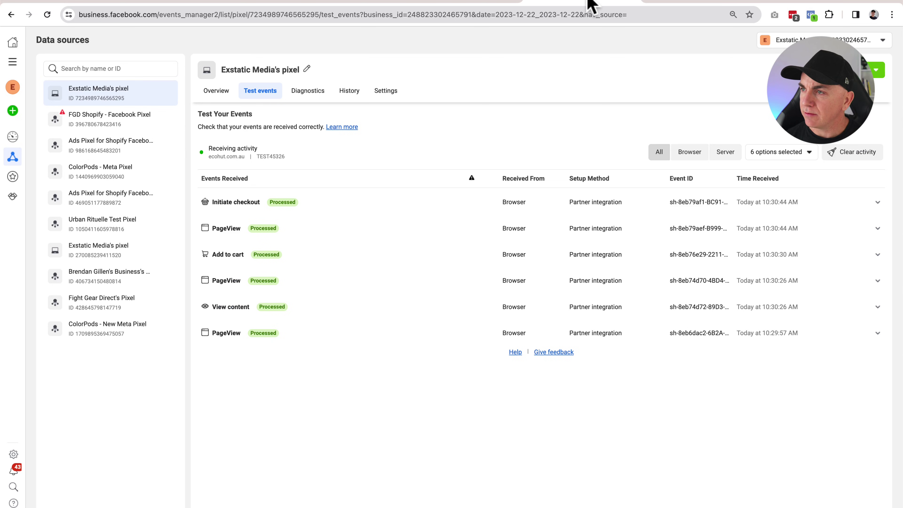